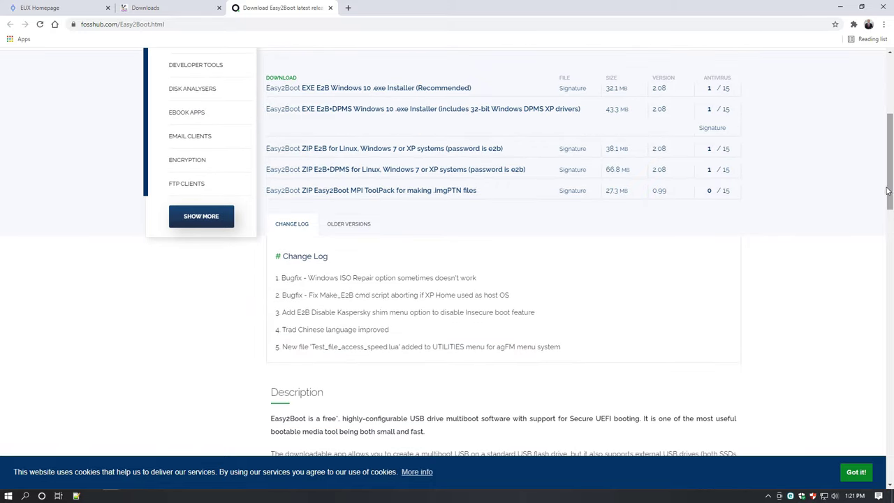
pyautogui.moveTo(258, 73)
pyautogui.mouseDown()
pyautogui.moveTo(266, 83)
pyautogui.moveTo(403, 100)
pyautogui.moveTo(483, 100)
pyautogui.mouseUp()
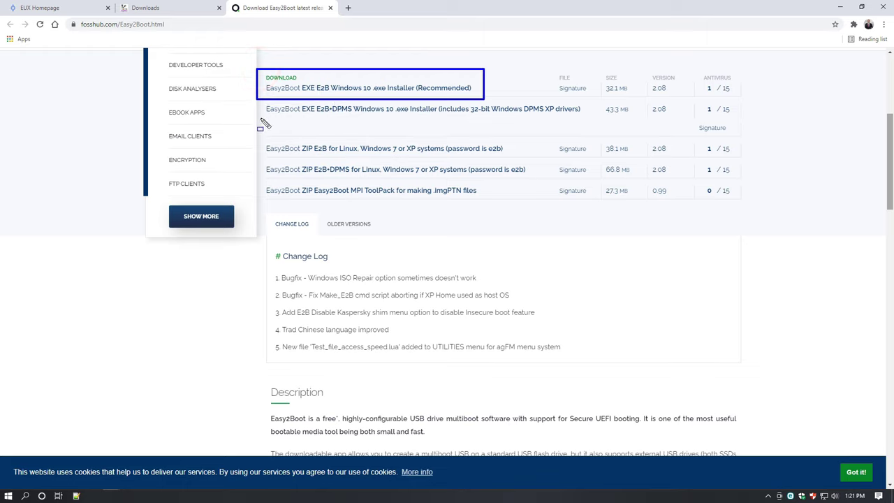
pyautogui.moveTo(257, 104)
pyautogui.mouseDown()
pyautogui.moveTo(280, 168)
pyautogui.moveTo(593, 204)
pyautogui.mouseUp()
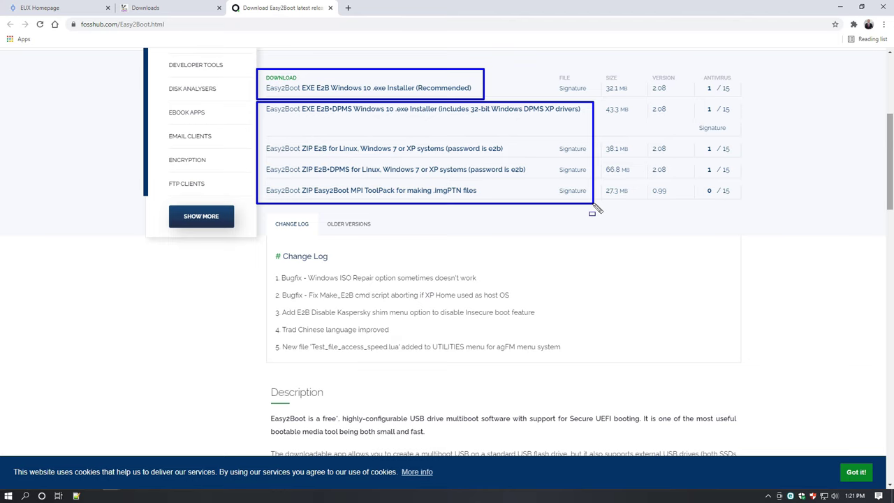
pyautogui.scroll(-3, 594, 208)
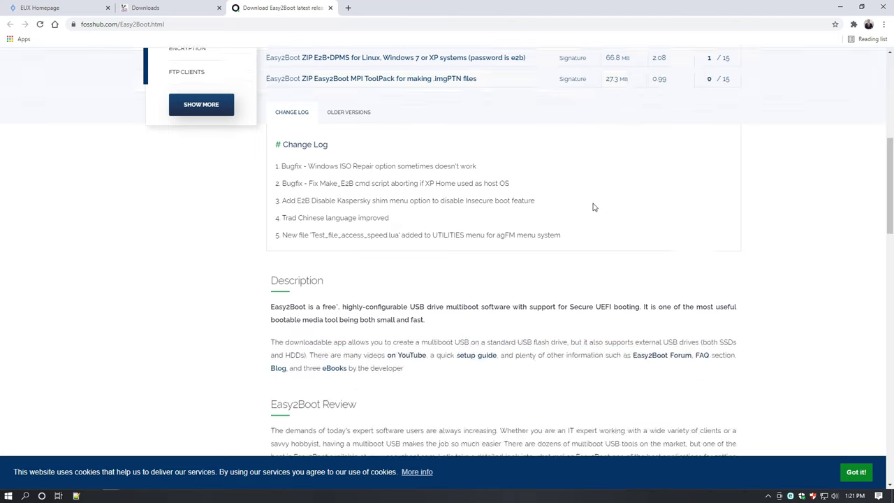
pyautogui.scroll(5, 594, 208)
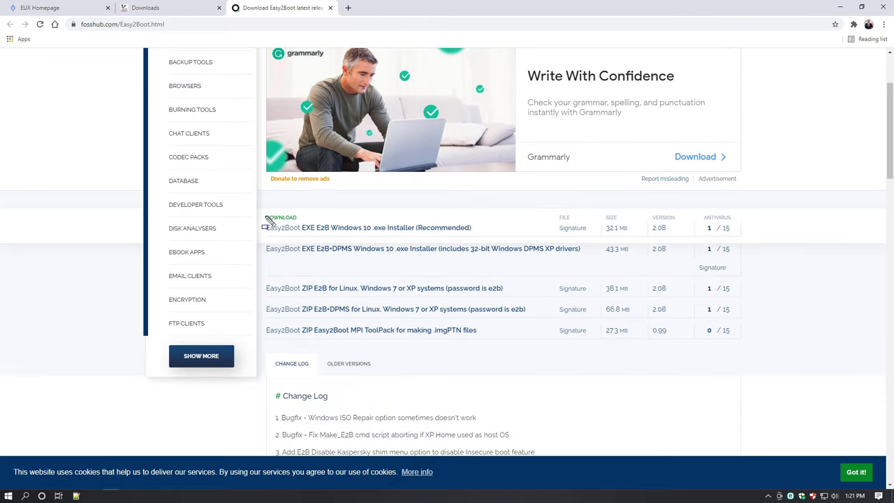
pyautogui.moveTo(257, 207)
pyautogui.mouseDown()
pyautogui.moveTo(454, 241)
pyautogui.moveTo(751, 248)
pyautogui.mouseUp()
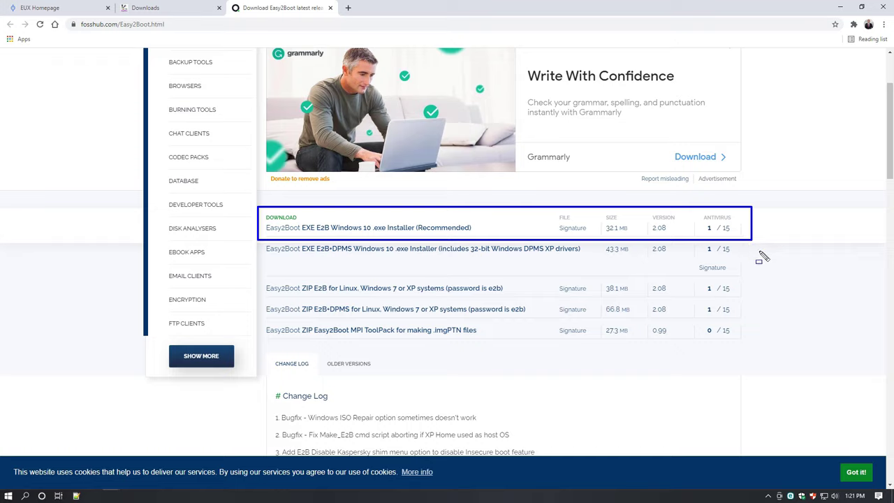
pyautogui.press('Escape')
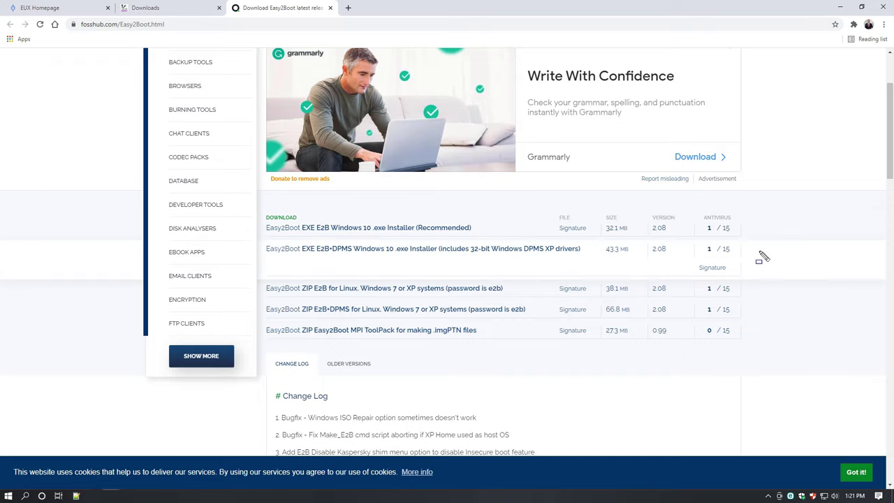
# Download the recommended Easy2Boot E2B Windows 10 .exe installer and run Easy2Boot_v2.08, extracting it to the proposed destination folder.
pyautogui.click(433, 229)
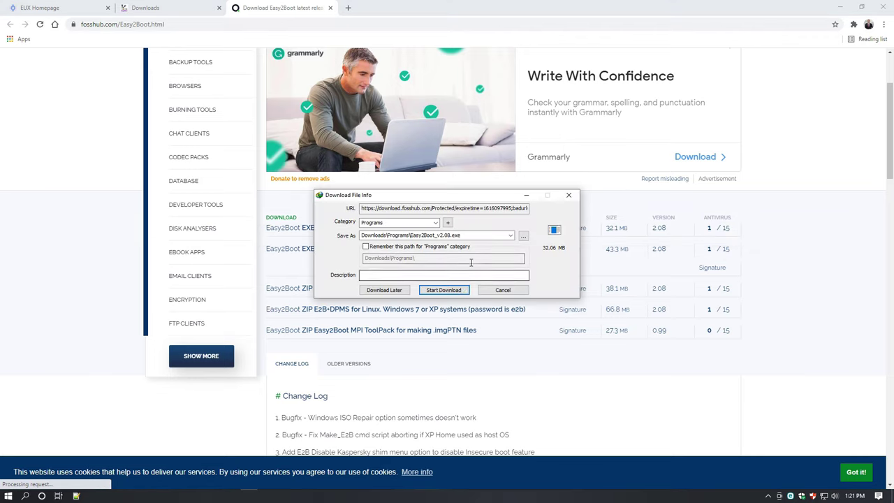
pyautogui.click(445, 289)
pyautogui.click(461, 266)
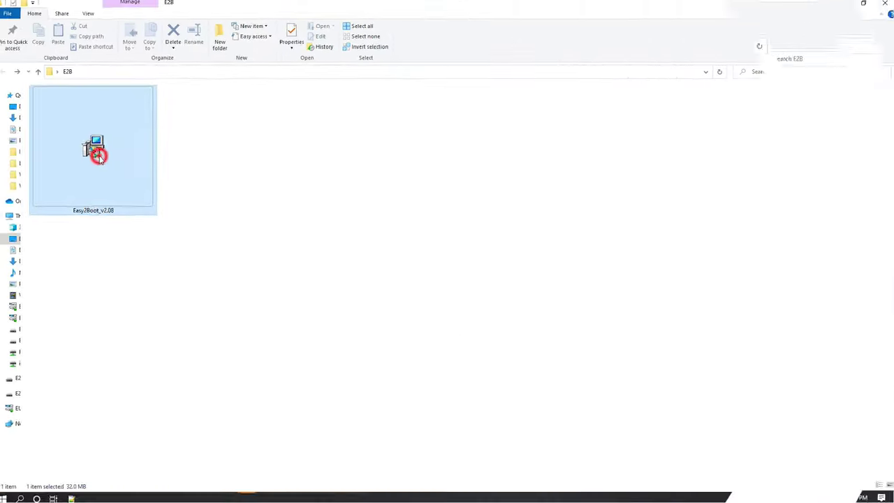
pyautogui.doubleClick(97, 156)
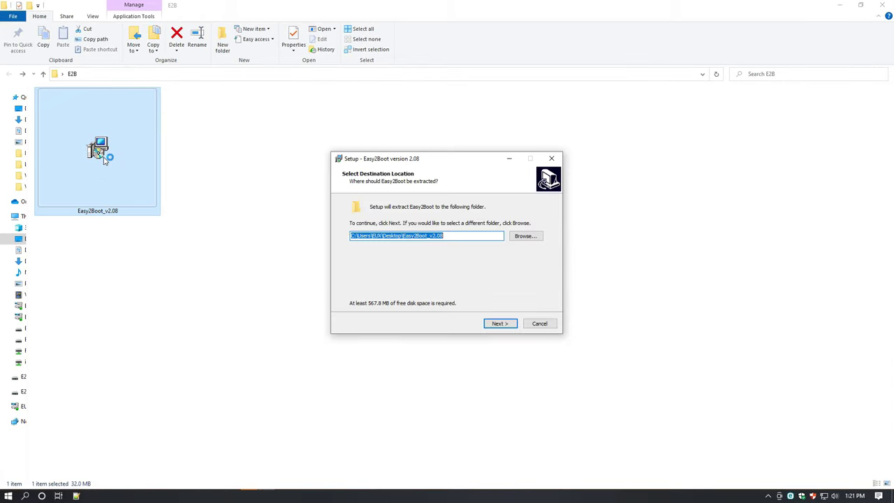
pyautogui.click(513, 326)
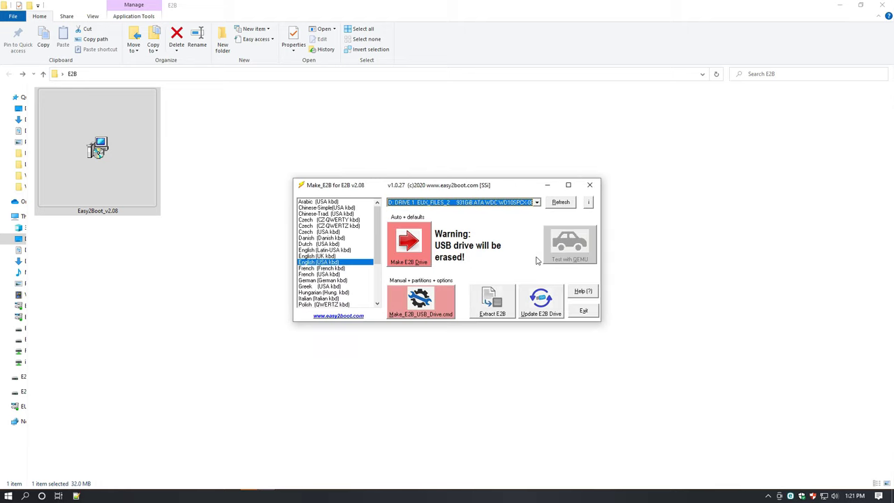
# Make an E2B drive with the automatic defaults on E: DRIVE 2 E2B 14GiB, agreeing to erase all its data.
pyautogui.click(537, 203)
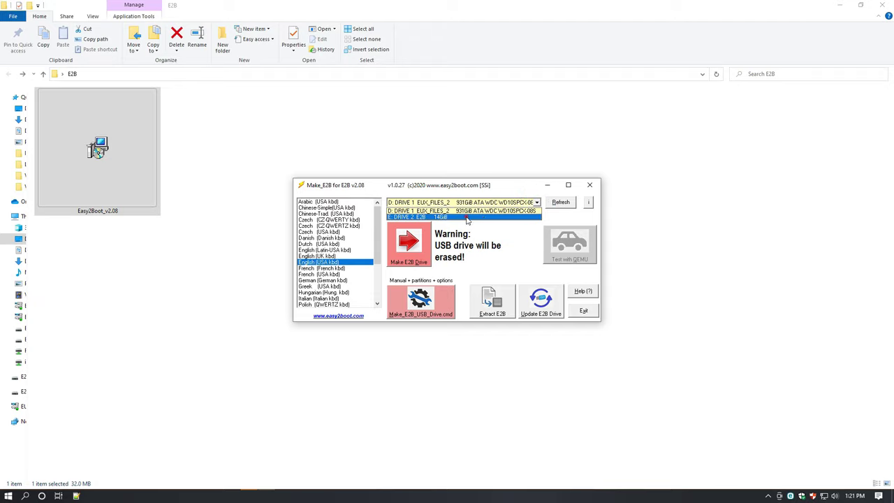
pyautogui.click(467, 217)
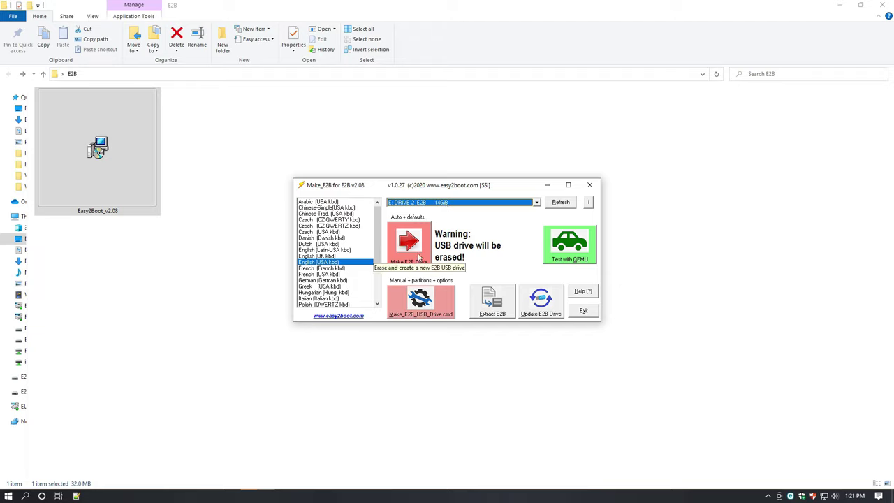
pyautogui.click(426, 259)
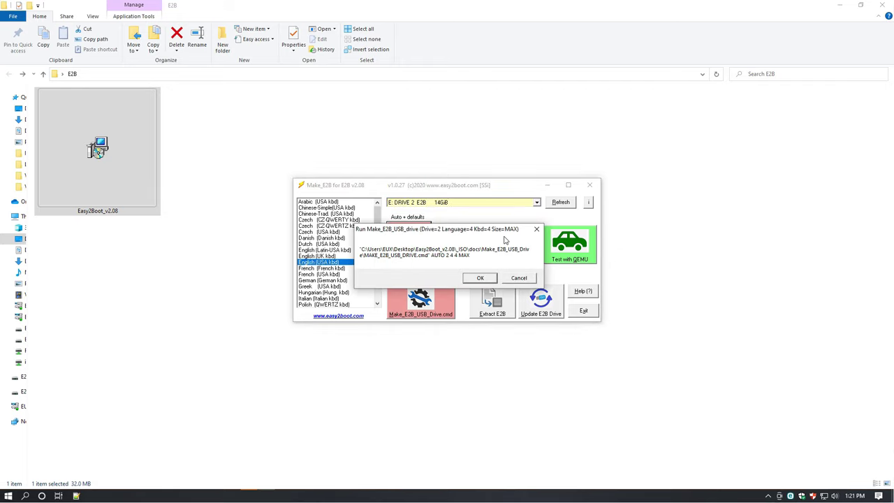
pyautogui.click(479, 278)
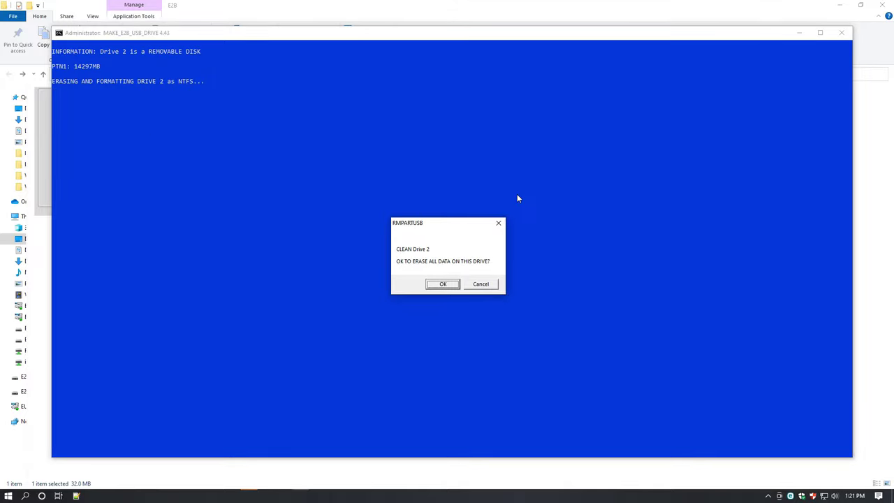
pyautogui.click(453, 286)
pyautogui.moveTo(375, 205); pyautogui.dragTo(528, 305)
pyautogui.click(453, 285)
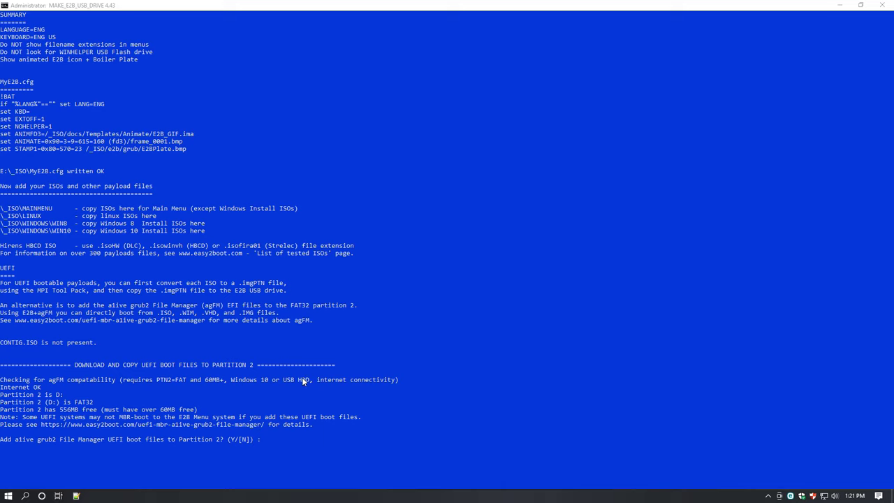
# Answer N to adding the a1ive grub2 File Manager UEFI boot files to Partition 2 and finish the drive-creation script.
pyautogui.moveTo(2, 362); pyautogui.dragTo(435, 462)
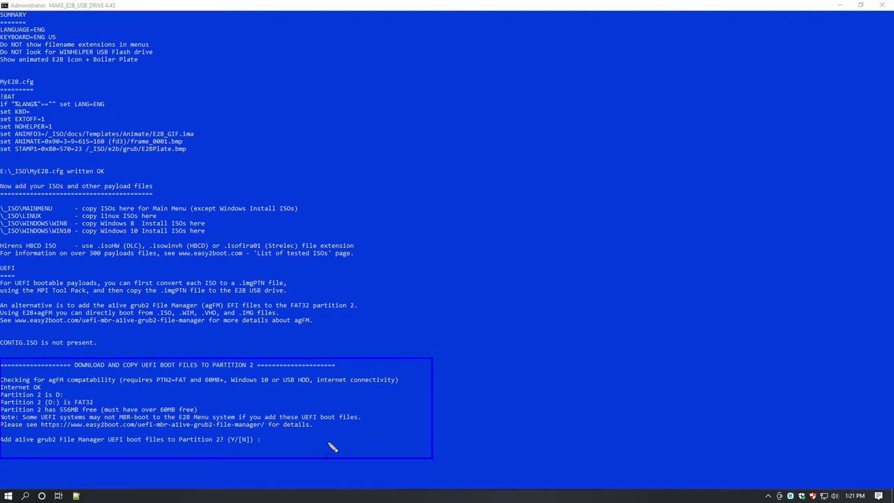
pyautogui.press('Escape')
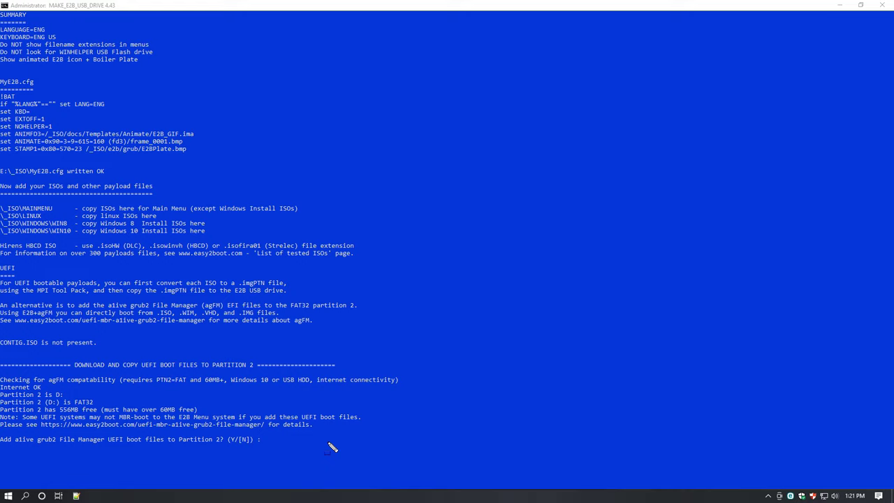
pyautogui.click(328, 445)
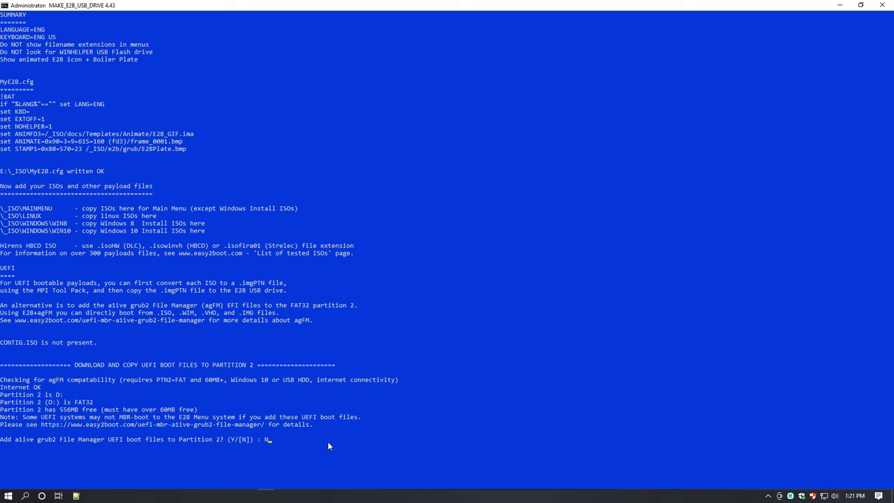
pyautogui.press('Return')
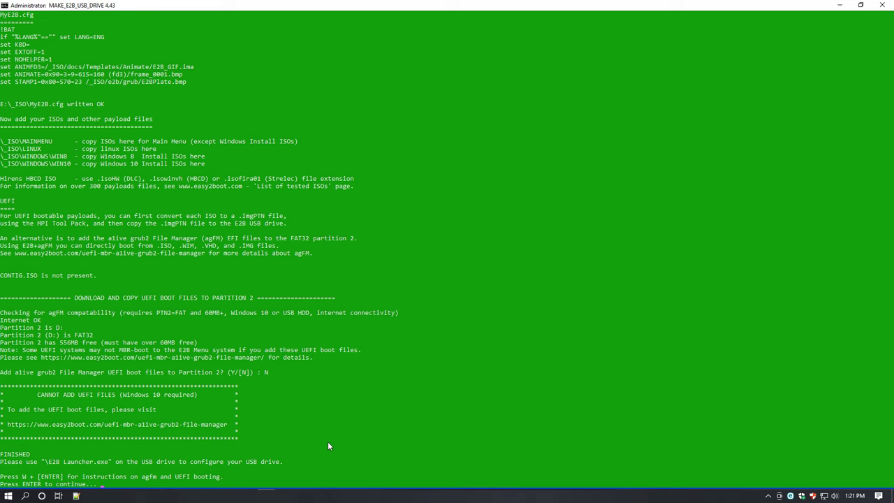
pyautogui.click(377, 446)
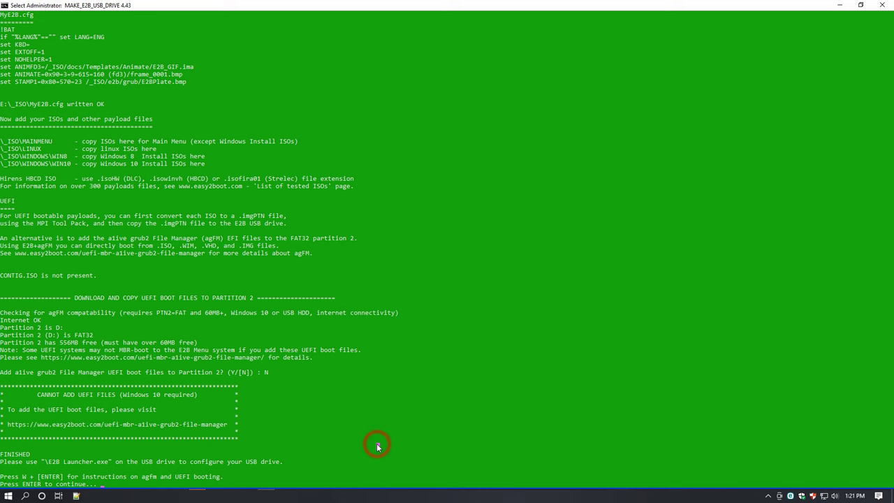
pyautogui.press('Return')
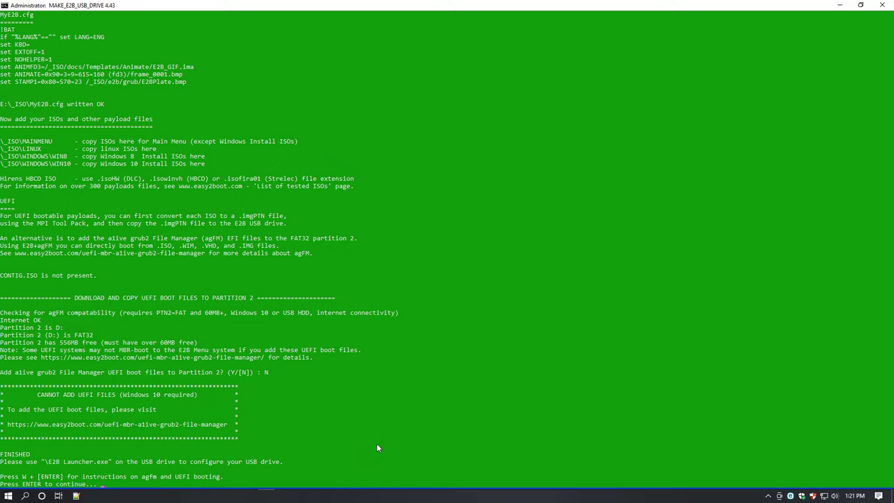
pyautogui.click(359, 455)
pyautogui.rightClick(357, 456)
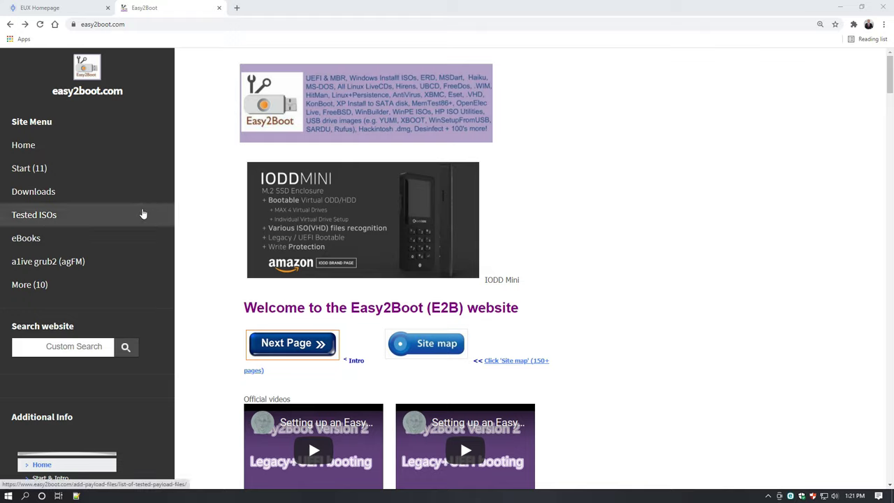
# On easy2boot.com, open the a1ive grub2 (agFM) page and download the latest E2B UEFI File Manager.zip.
pyautogui.moveTo(3, 252); pyautogui.dragTo(148, 278)
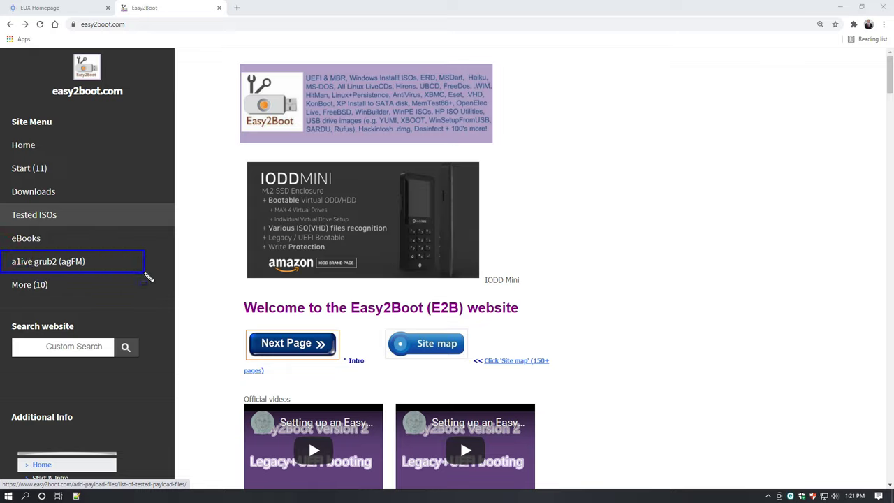
pyautogui.press('Escape')
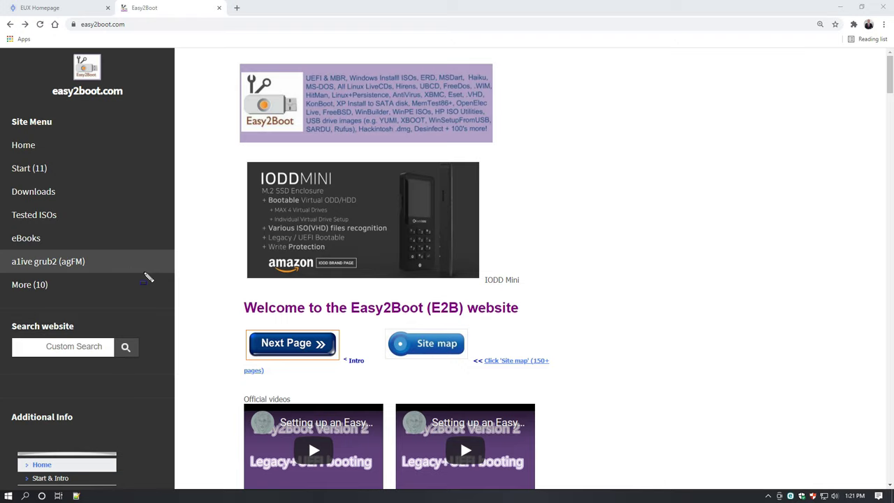
pyautogui.click(100, 265)
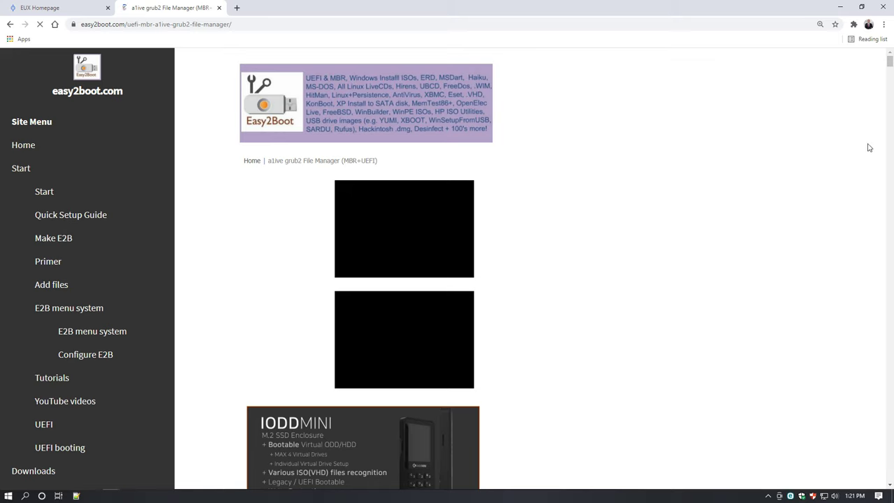
pyautogui.moveTo(889, 60); pyautogui.dragTo(890, 96)
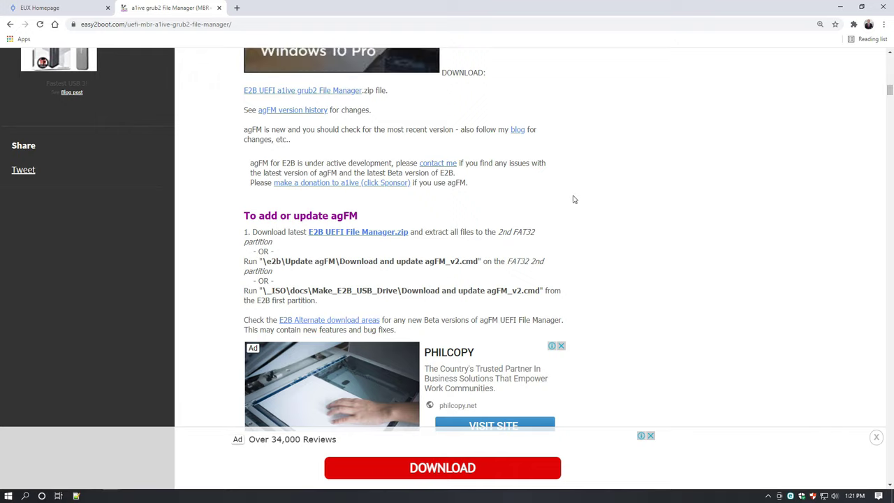
pyautogui.moveTo(237, 224)
pyautogui.mouseDown()
pyautogui.moveTo(349, 246)
pyautogui.moveTo(581, 247)
pyautogui.mouseUp()
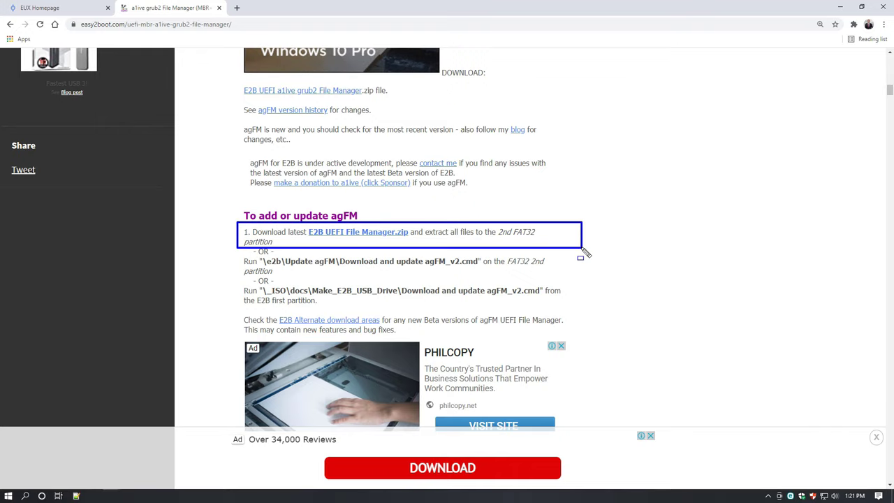
pyautogui.click(384, 235)
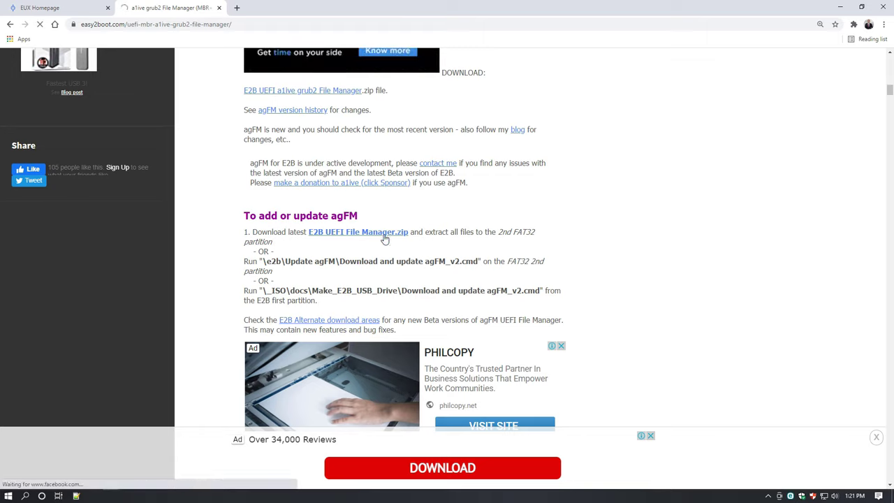
pyautogui.click(458, 290)
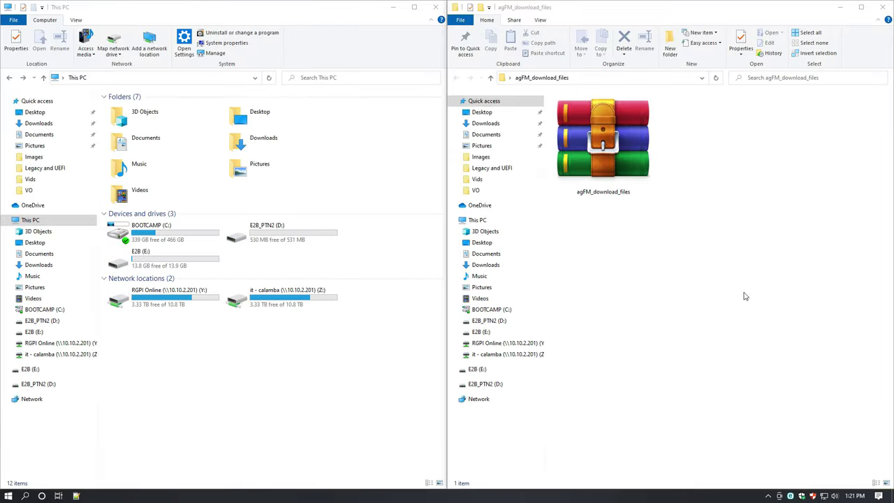
# Copy the agFM_download_files archive into the root of the E2B_PTN2 (D:) partition.
pyautogui.moveTo(744, 296); pyautogui.dragTo(513, 70)
pyautogui.click(617, 124)
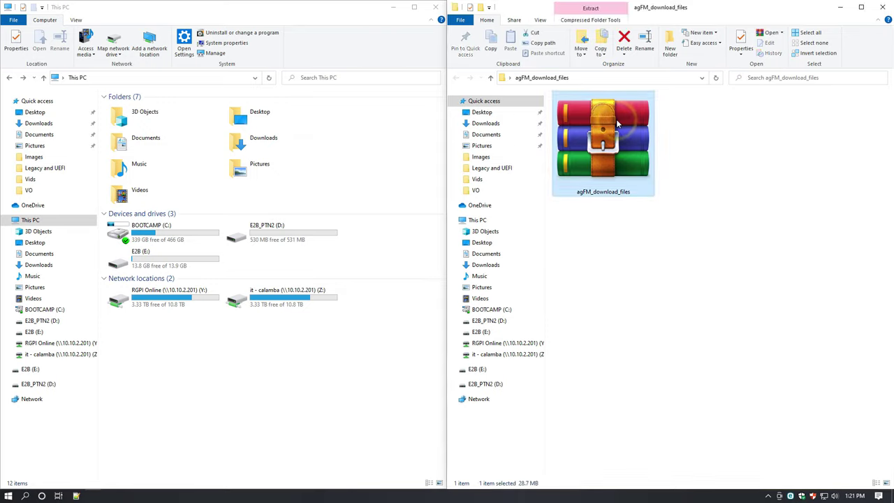
pyautogui.rightClick(616, 121)
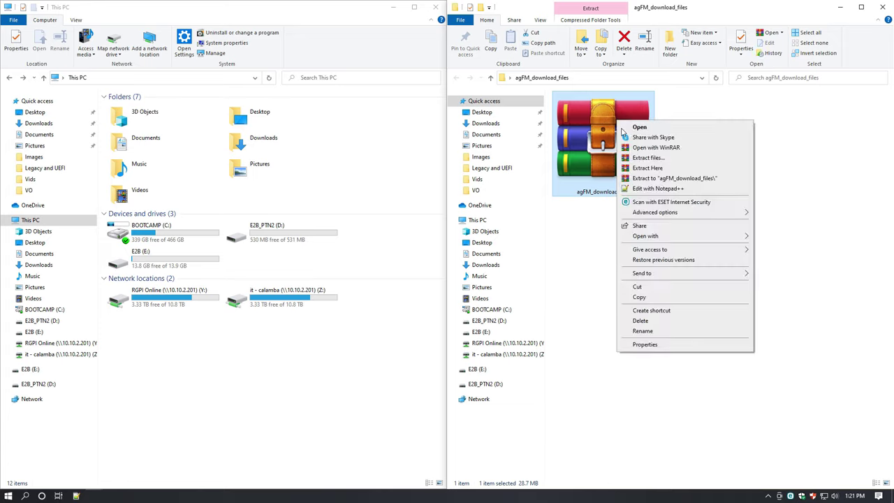
pyautogui.click(681, 298)
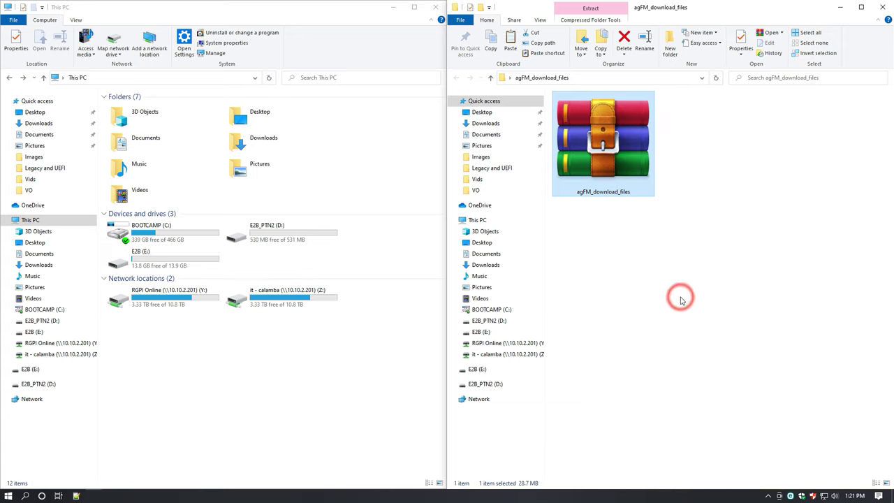
pyautogui.click(297, 240)
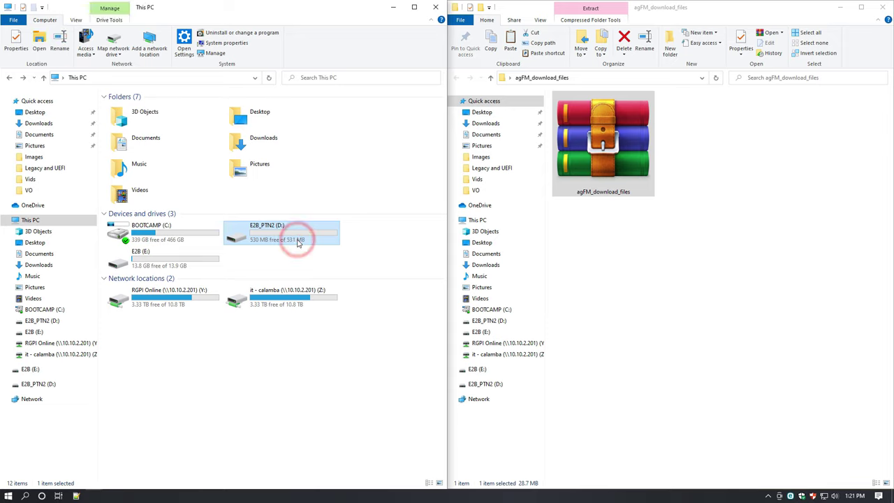
pyautogui.click(44, 221)
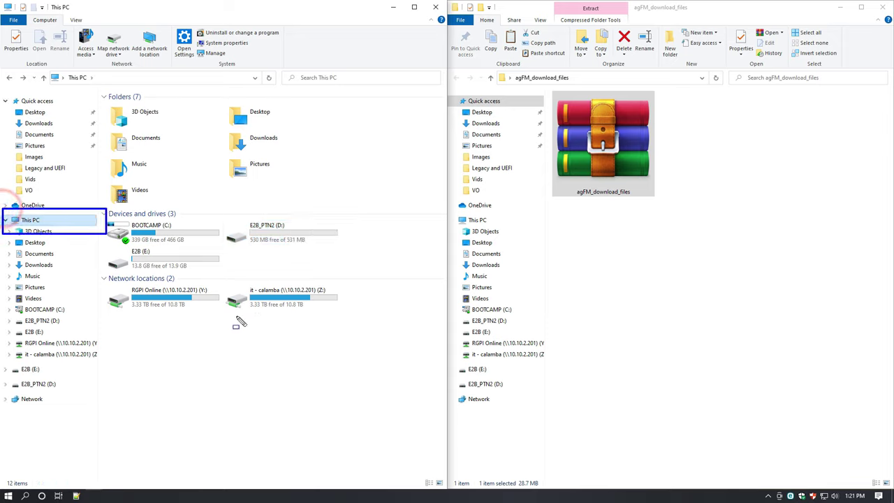
pyautogui.moveTo(227, 207)
pyautogui.mouseDown()
pyautogui.moveTo(342, 267)
pyautogui.moveTo(360, 265)
pyautogui.mouseUp()
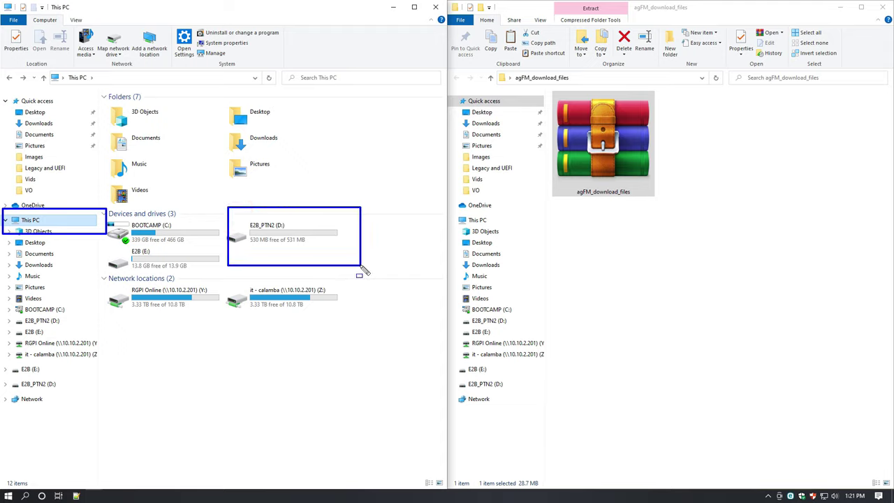
pyautogui.click(260, 236)
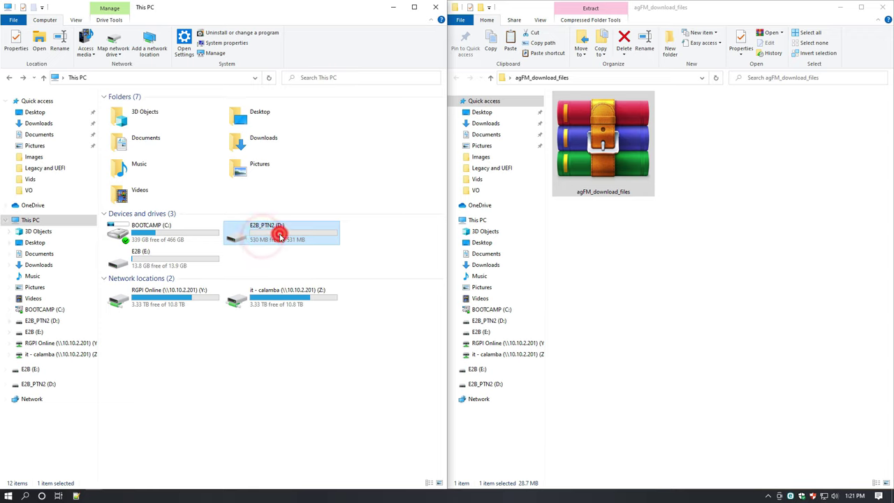
pyautogui.doubleClick(280, 236)
pyautogui.rightClick(160, 165)
pyautogui.click(206, 231)
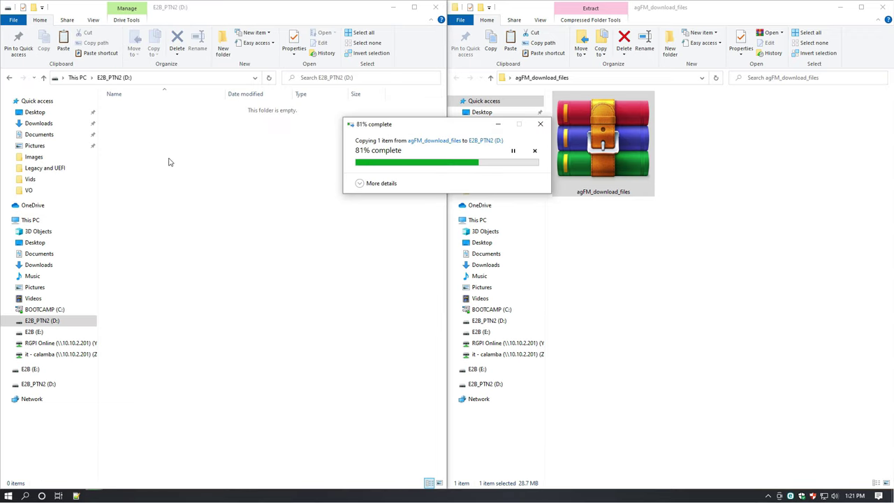
# Extract the agFM_download_files archive directly into the root of E2B_PTN2 (D:).
pyautogui.keyDown('ctrl'); pyautogui.scroll(4, 213, 263); pyautogui.keyUp('ctrl')
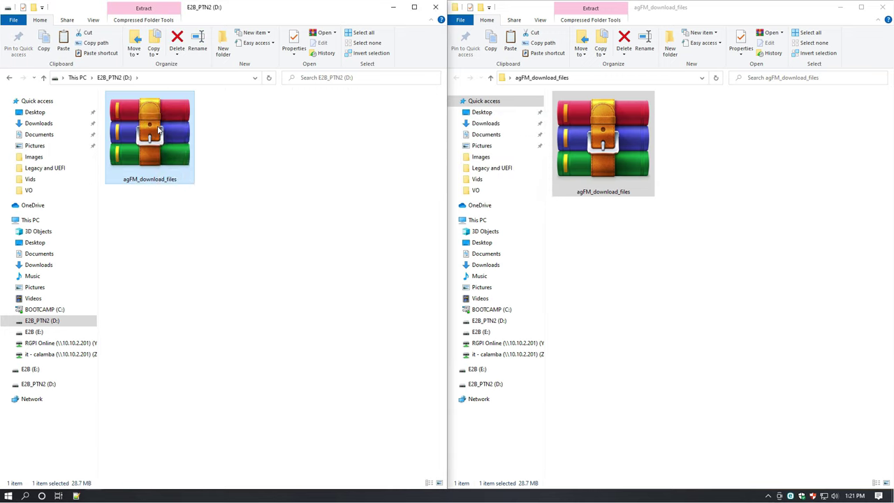
pyautogui.rightClick(159, 129)
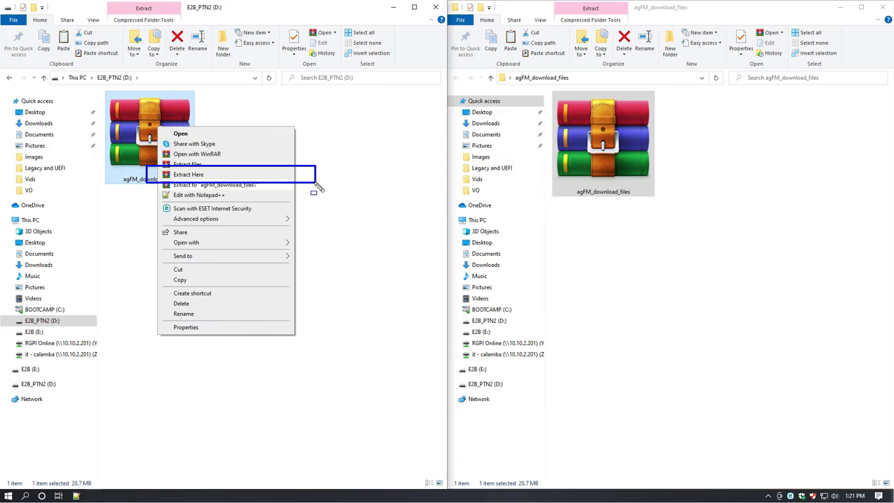
pyautogui.click(188, 174)
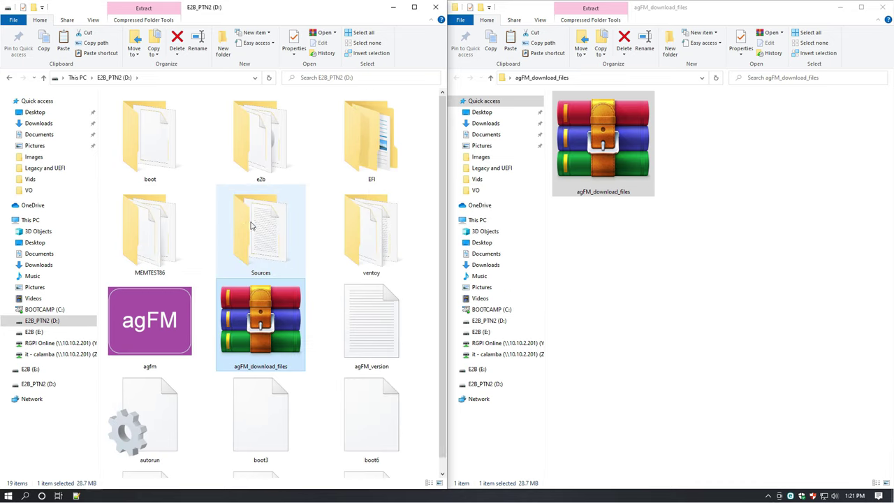
# Delete the agFM_download_files archive from E2B_PTN2 (D:), keeping the extracted files.
pyautogui.keyDown('ctrl'); pyautogui.scroll(-2, 252, 226); pyautogui.keyUp('ctrl')
pyautogui.click(235, 309)
pyautogui.rightClick(137, 178)
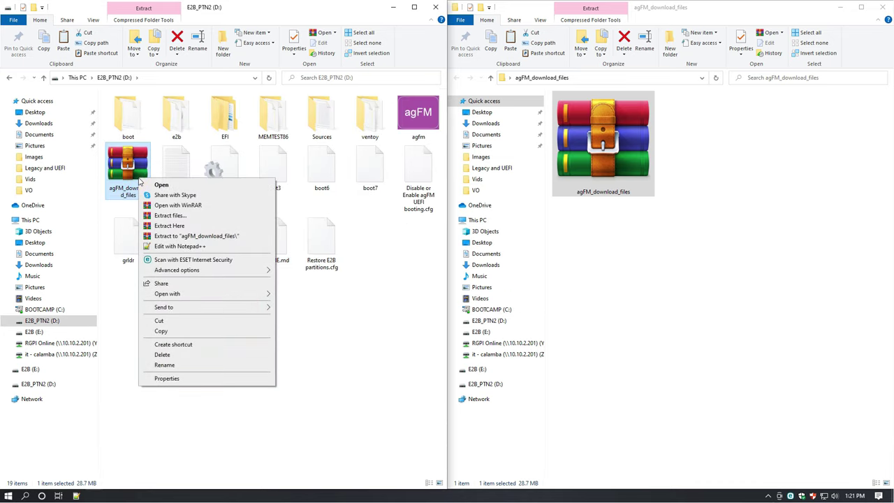
pyautogui.moveTo(140, 348)
pyautogui.mouseDown()
pyautogui.moveTo(230, 371)
pyautogui.moveTo(279, 363)
pyautogui.mouseUp()
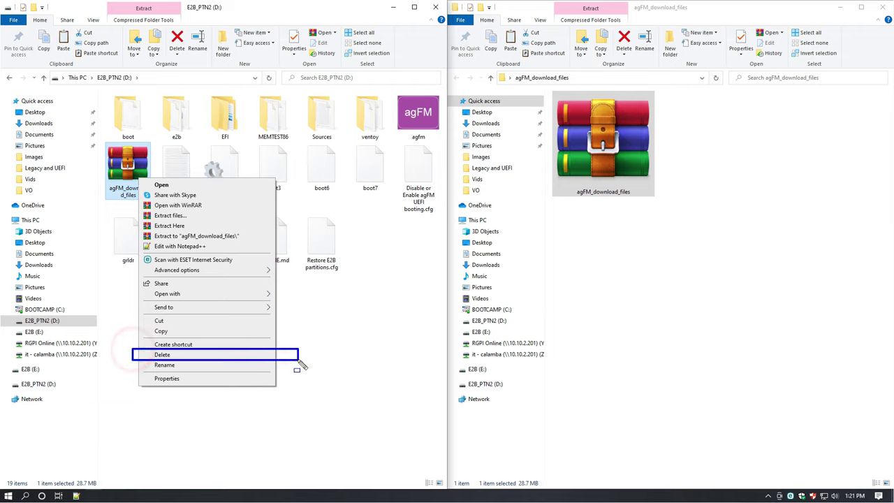
pyautogui.press('Escape')
pyautogui.rightClick(133, 161)
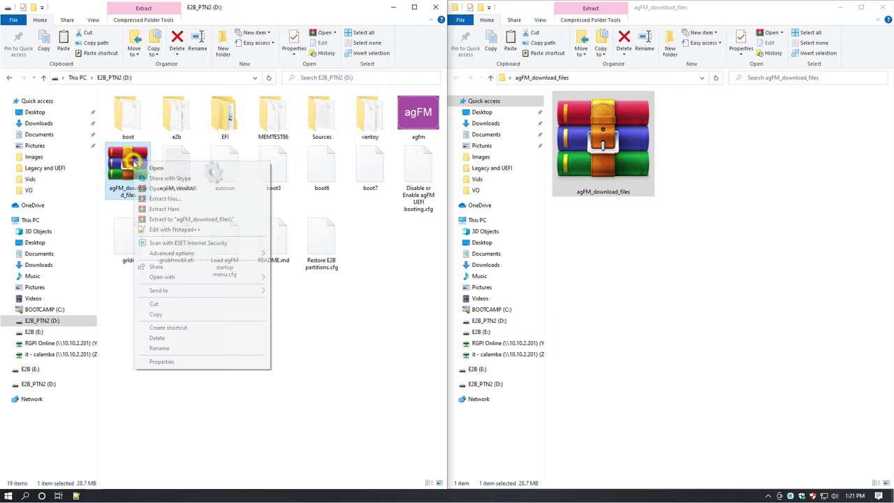
pyautogui.click(170, 338)
pyautogui.click(489, 287)
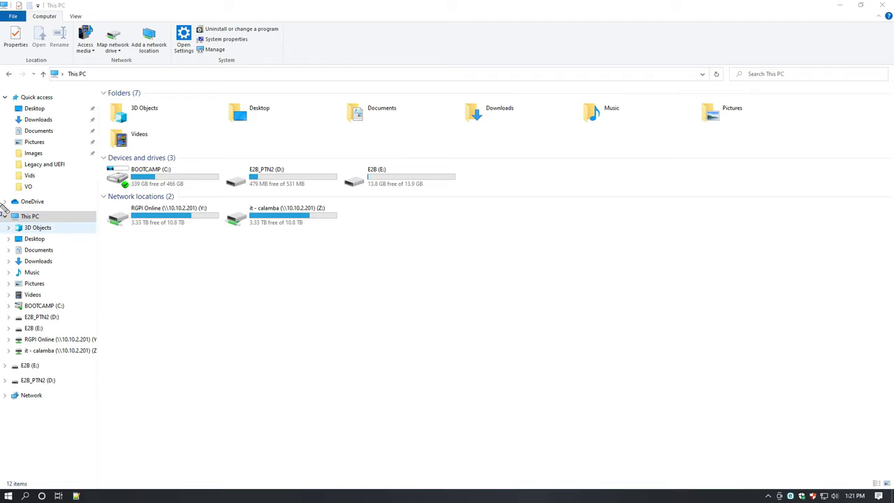
# Locate the E2B_PTN2 (D:) and E2B (E:) partitions in This PC and open E2B (E:).
pyautogui.moveTo(2, 208); pyautogui.dragTo(113, 235)
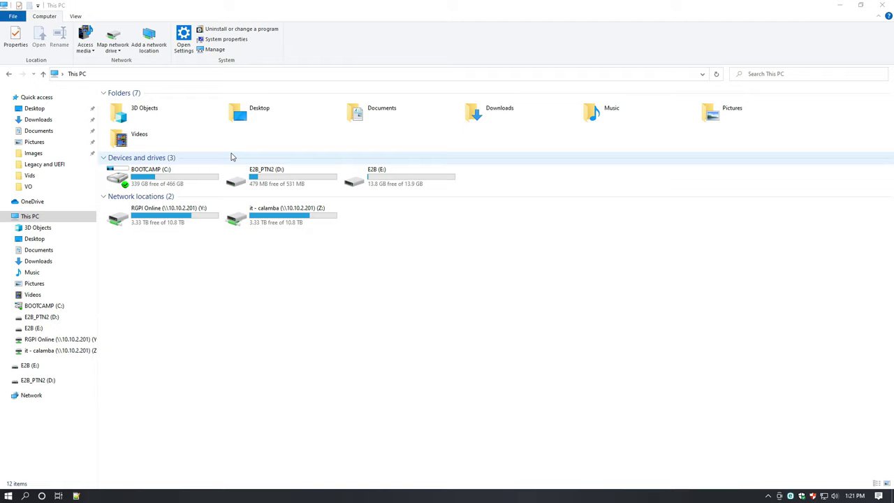
pyautogui.moveTo(224, 154); pyautogui.dragTo(346, 200)
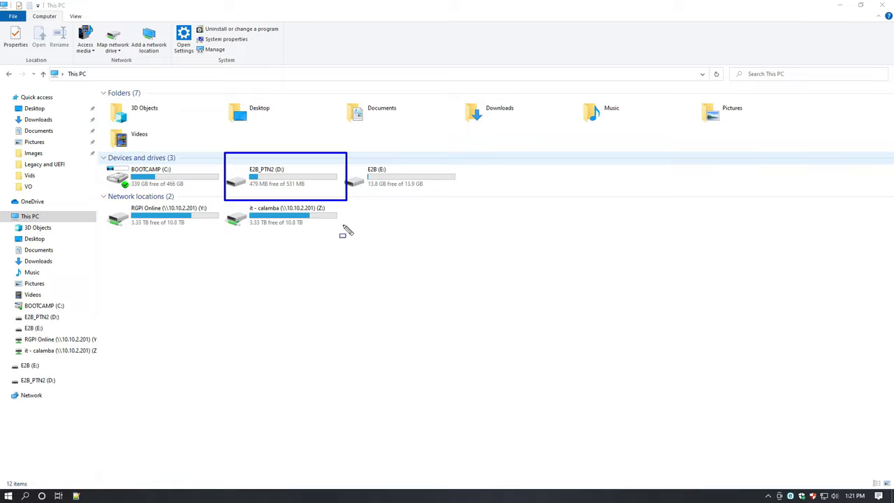
pyautogui.press('Escape')
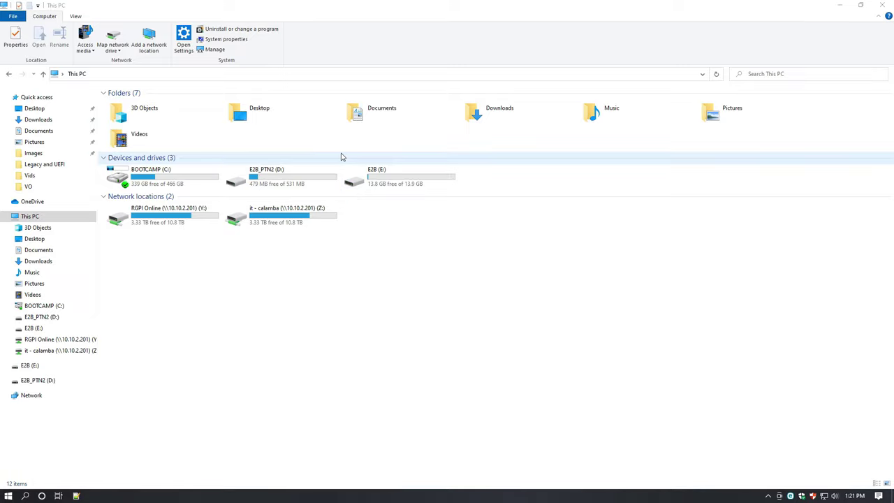
pyautogui.hotkey('ctrl', '2')
pyautogui.moveTo(336, 150); pyautogui.dragTo(467, 200)
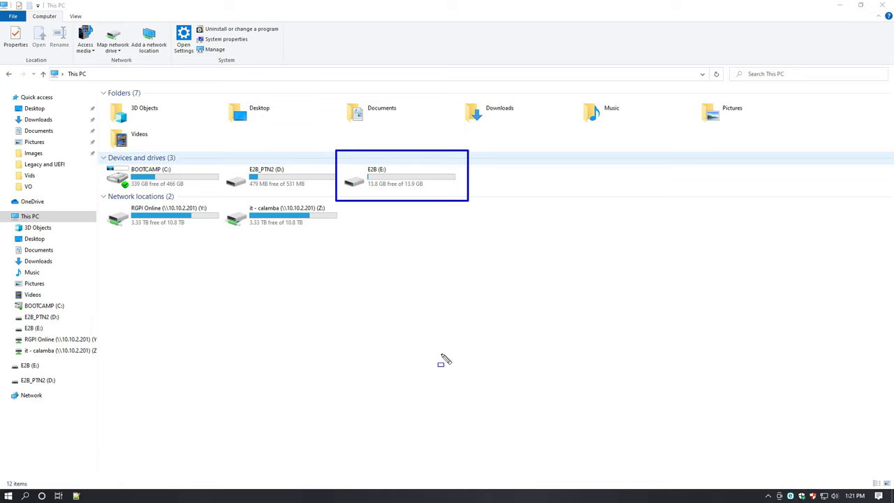
pyautogui.press('Escape')
pyautogui.press('Return')
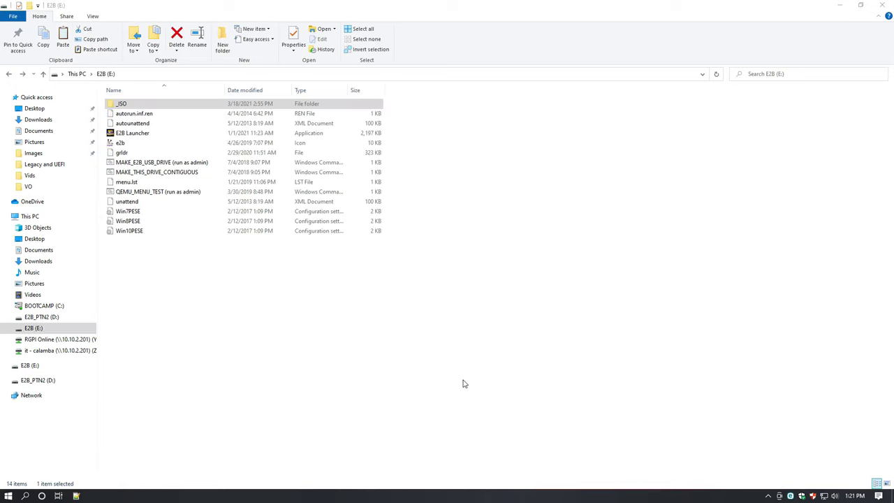
# View the contents of E2B (E:) as large icons and open its _ISO folder.
pyautogui.keyDown('ctrl'); pyautogui.scroll(5, 463, 383); pyautogui.keyUp('ctrl')
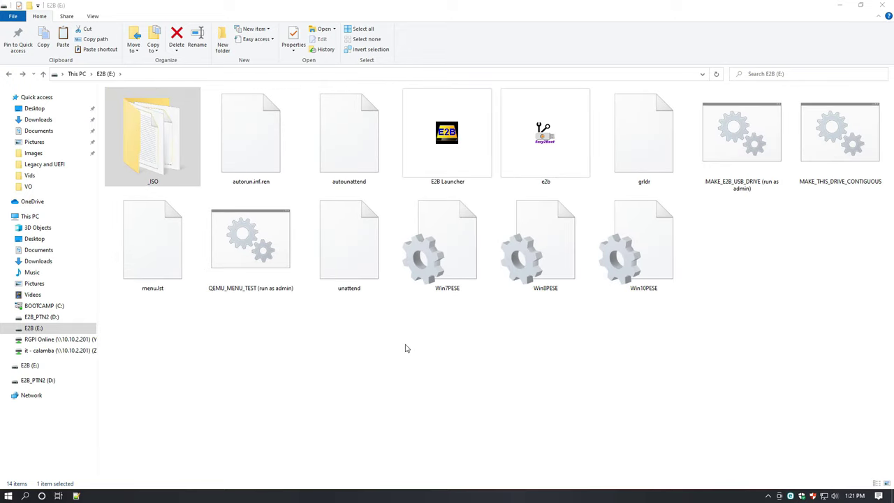
pyautogui.keyDown('ctrl'); pyautogui.scroll(1, 370, 350); pyautogui.keyUp('ctrl')
pyautogui.click(323, 349)
pyautogui.click(171, 248)
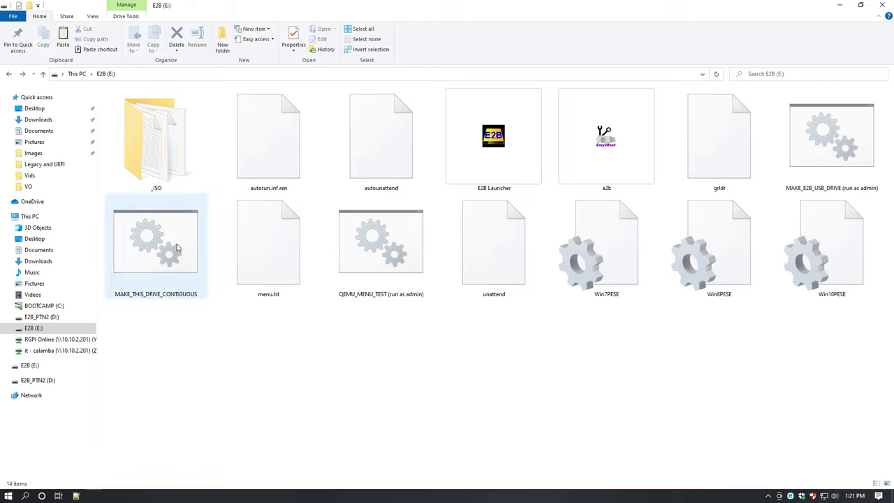
pyautogui.hotkey('ctrl', '2')
pyautogui.moveTo(79, 84); pyautogui.dragTo(243, 217)
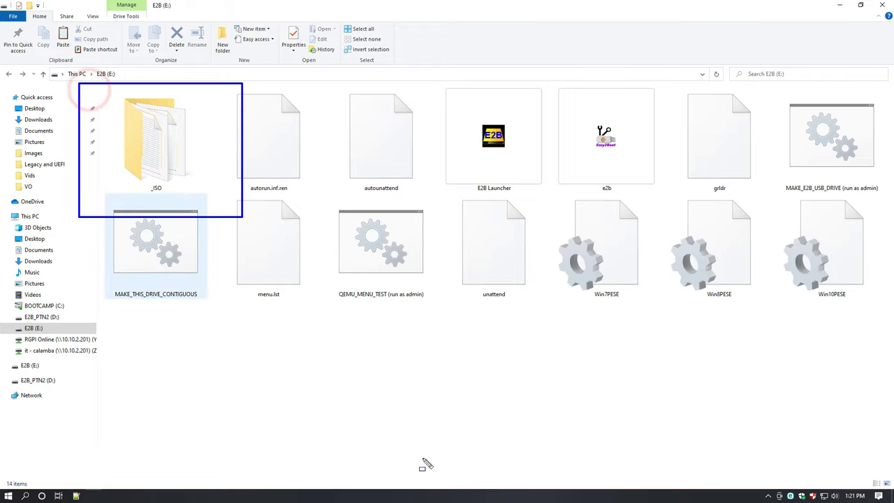
pyautogui.press('Escape')
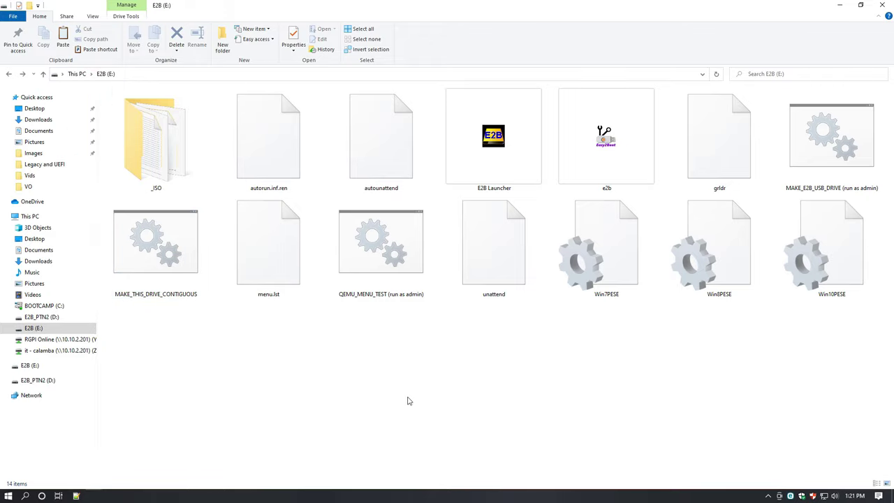
pyautogui.doubleClick(152, 147)
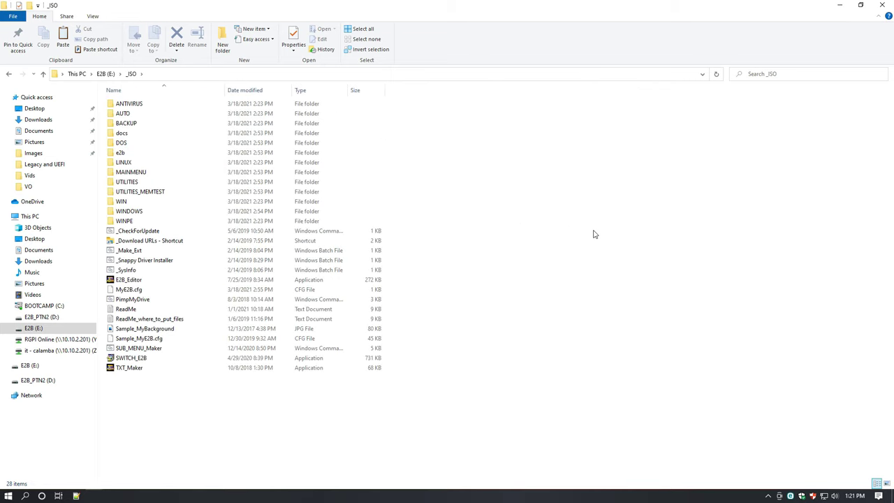
pyautogui.hotkey('alt', 'Left')
pyautogui.click(156, 107)
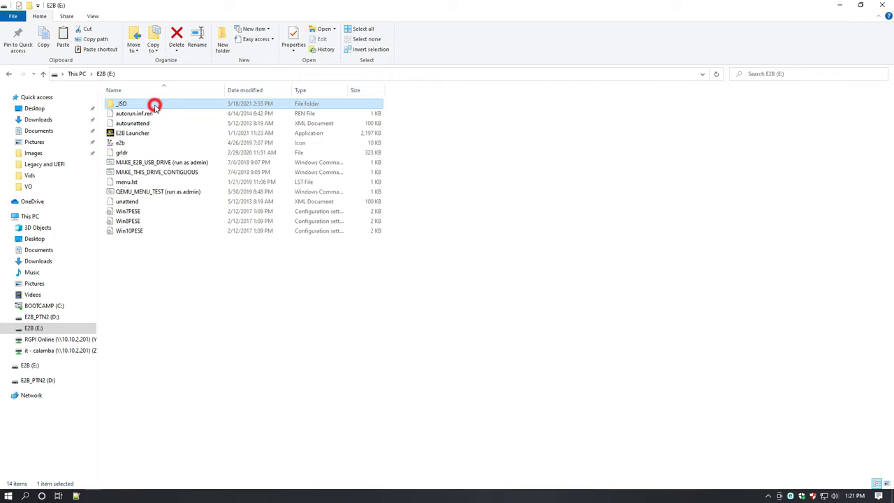
pyautogui.doubleClick(156, 107)
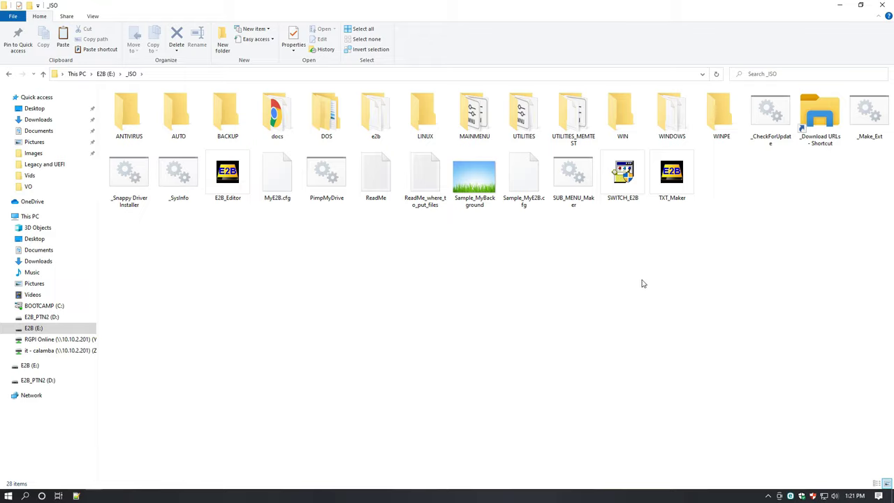
# Examine the _ISO category folders and the Windows version subfolders inside WINDOWS, including WIN10, and return to _ISO.
pyautogui.moveTo(698, 83)
pyautogui.mouseDown()
pyautogui.moveTo(628, 147)
pyautogui.moveTo(425, 160)
pyautogui.moveTo(167, 233)
pyautogui.moveTo(98, 224)
pyautogui.mouseUp()
pyautogui.press('Escape')
pyautogui.click(672, 117)
pyautogui.doubleClick(691, 127)
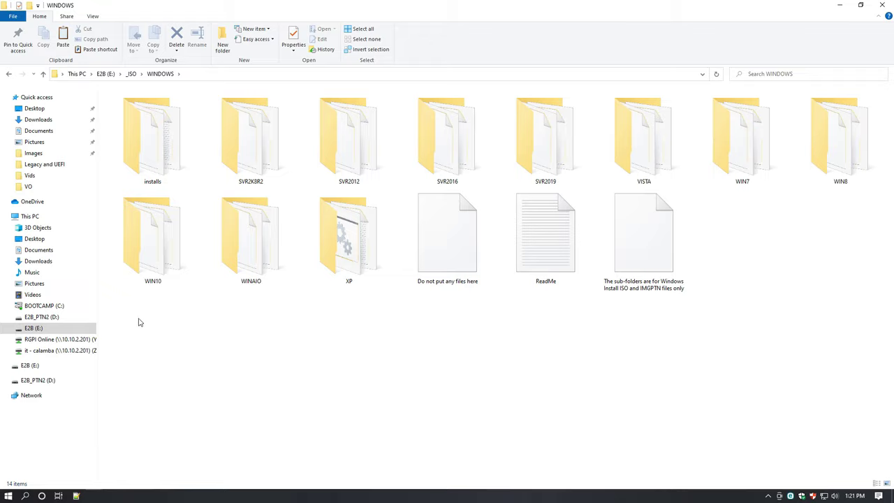
pyautogui.moveTo(96, 176); pyautogui.dragTo(223, 315)
pyautogui.click(42, 74)
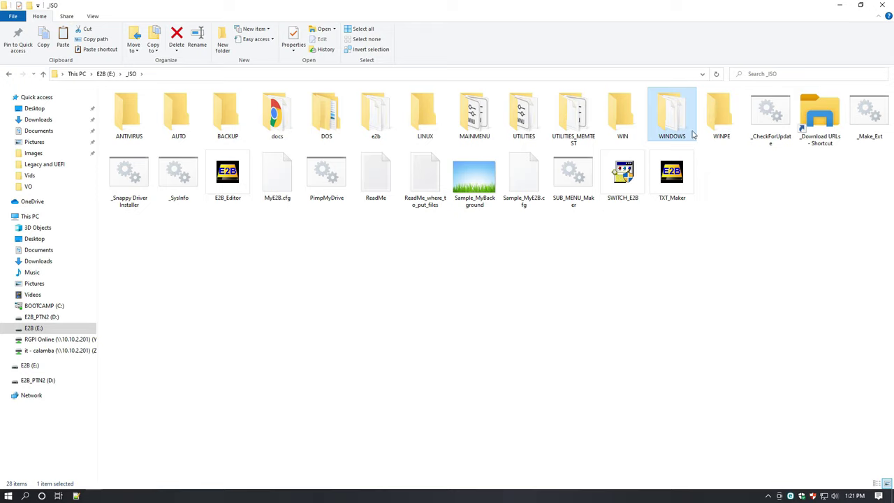
# Look inside the UTILITIES folder of _ISO and go back.
pyautogui.click(528, 116)
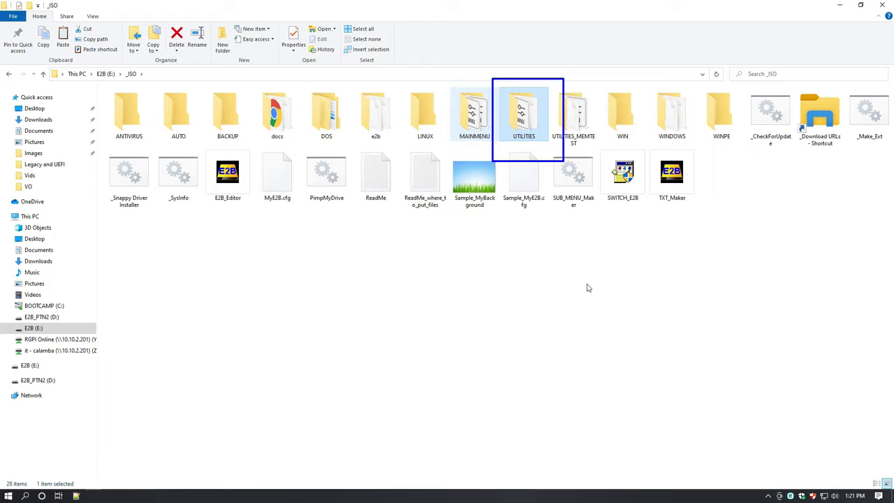
pyautogui.doubleClick(524, 108)
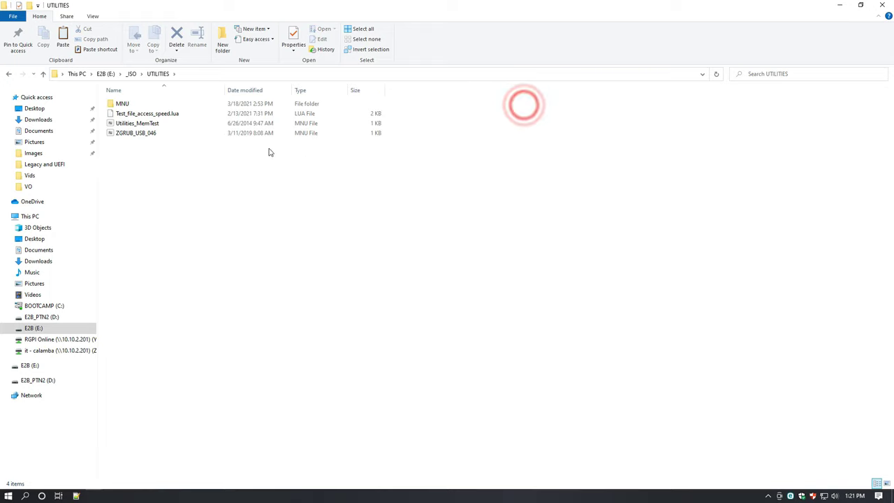
pyautogui.click(9, 75)
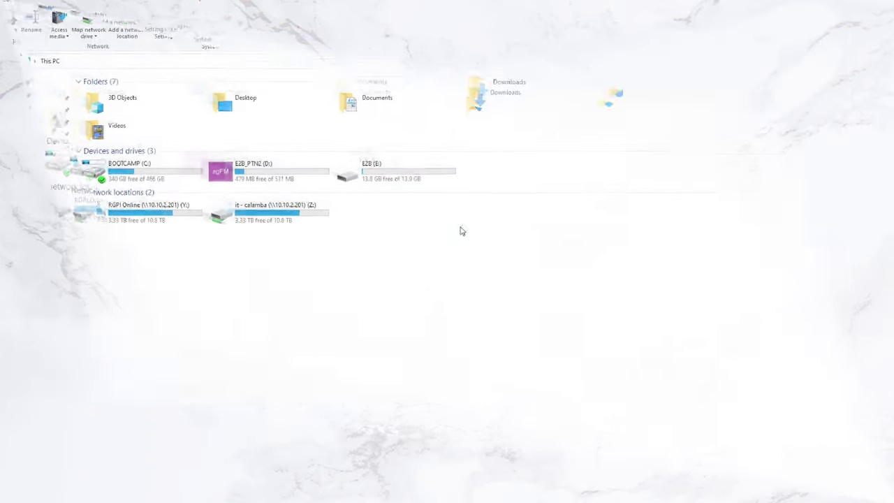
# Open E2B (E:) and pack every root file except the _ISO folder into a RAR archive named BACKUP.
pyautogui.doubleClick(433, 174)
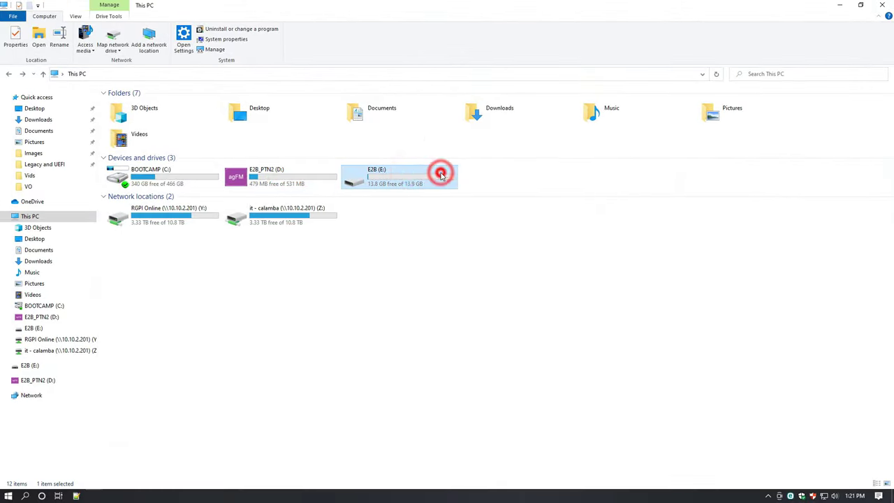
pyautogui.click(237, 123)
pyautogui.click(184, 111)
pyautogui.moveTo(365, 90); pyautogui.dragTo(832, 165)
pyautogui.keyDown('shift'); pyautogui.click(184, 115); pyautogui.keyUp('shift')
pyautogui.rightClick(185, 130)
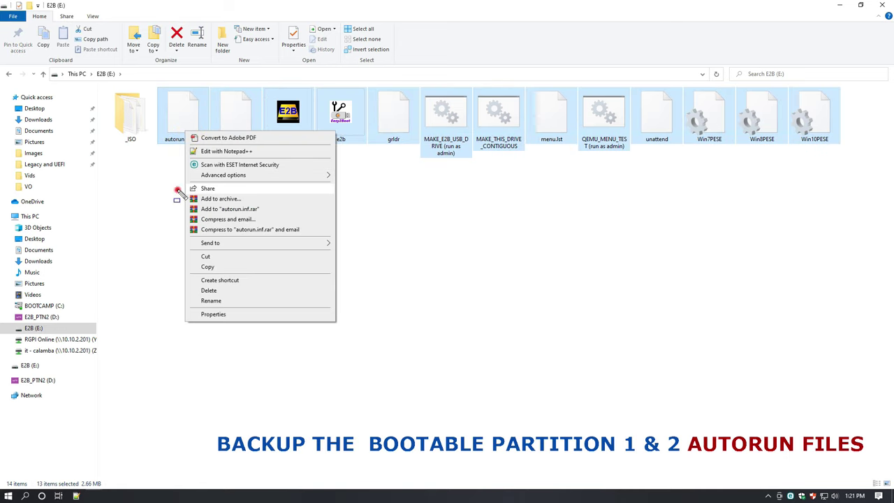
pyautogui.click(297, 209)
pyautogui.rightClick(187, 116)
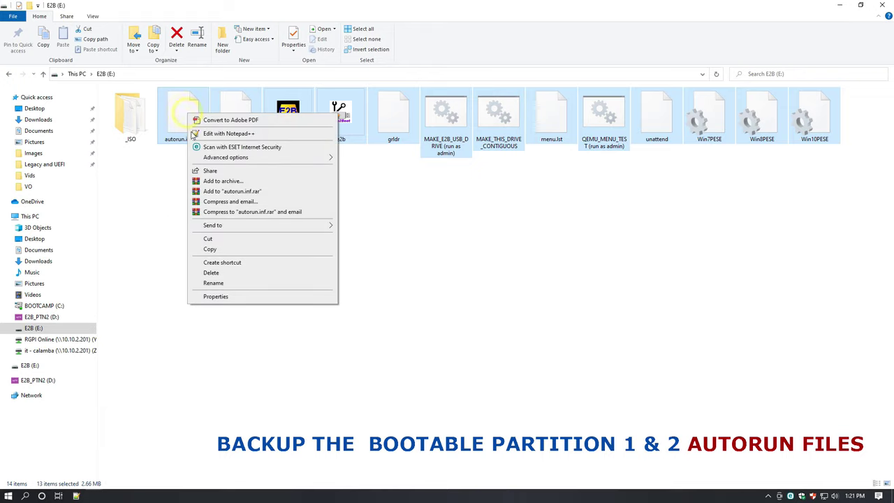
pyautogui.click(222, 181)
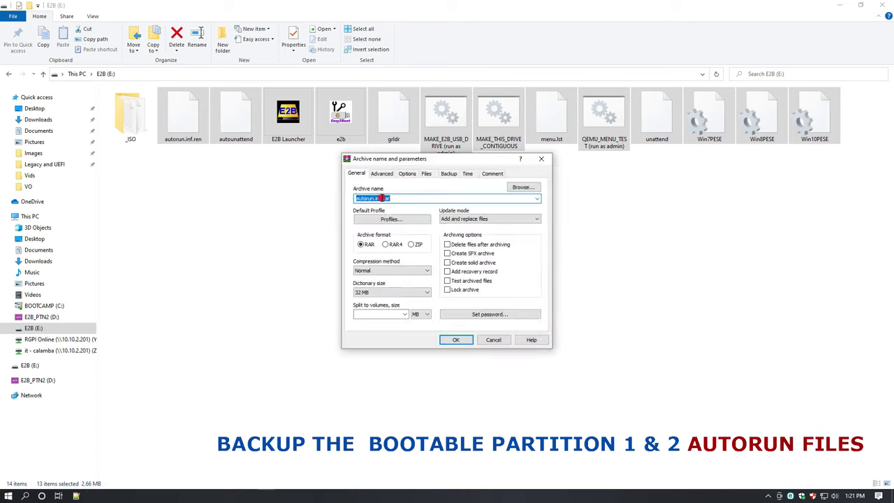
pyautogui.write('BACKUP')
pyautogui.click(456, 339)
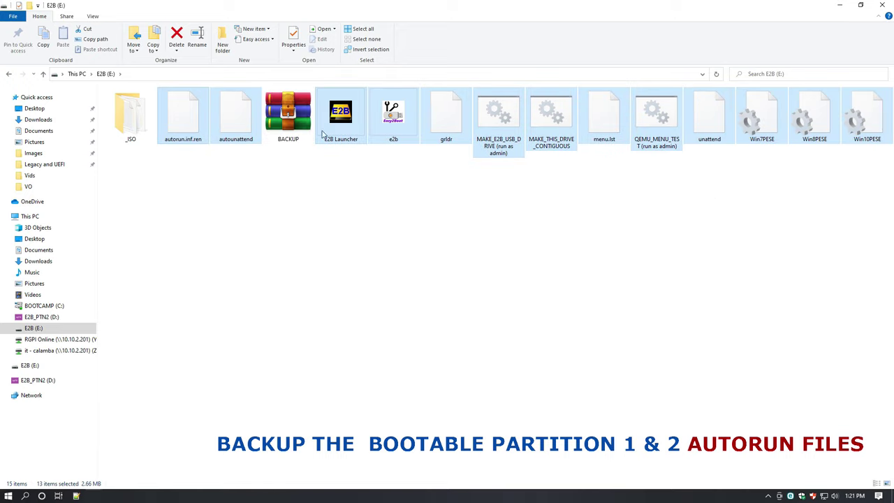
pyautogui.moveTo(244, 71); pyautogui.dragTo(337, 168)
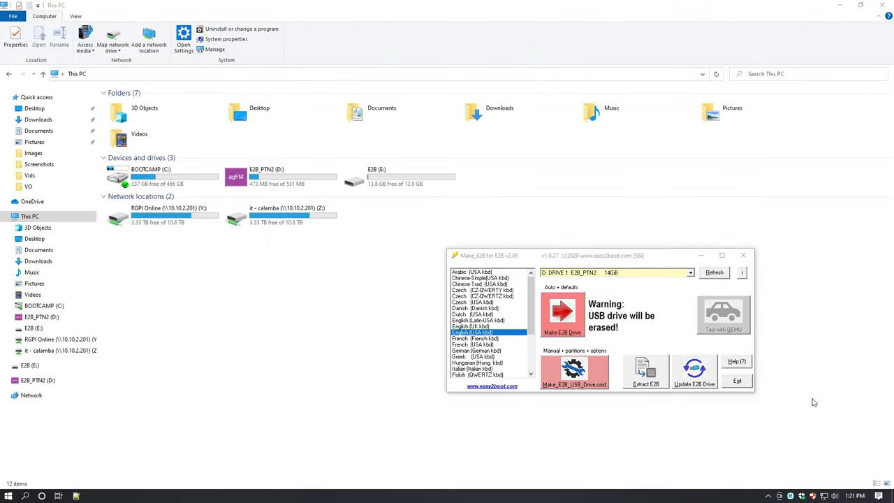
# Launch the Easy2Boot drive update from Make_E2B and enter E as the USB drive letter to update to E2B v2.08.
pyautogui.moveTo(664, 338)
pyautogui.mouseDown()
pyautogui.moveTo(697, 397)
pyautogui.moveTo(725, 404)
pyautogui.mouseUp()
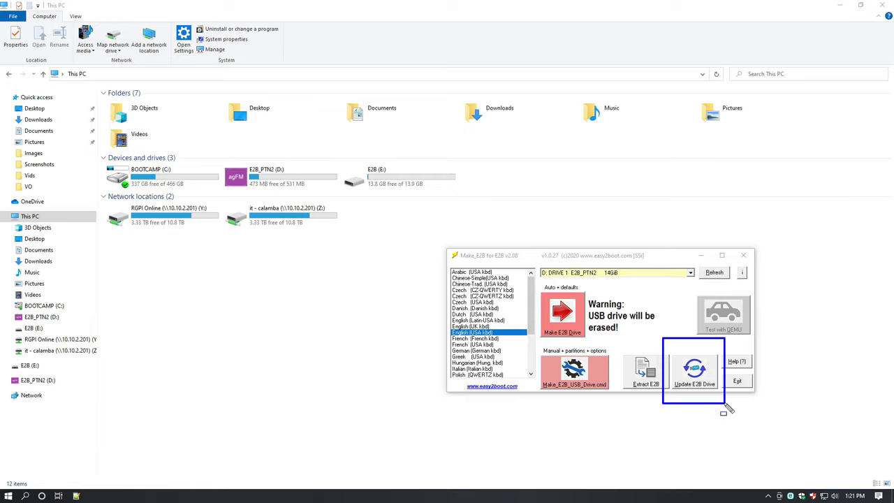
pyautogui.press('Escape')
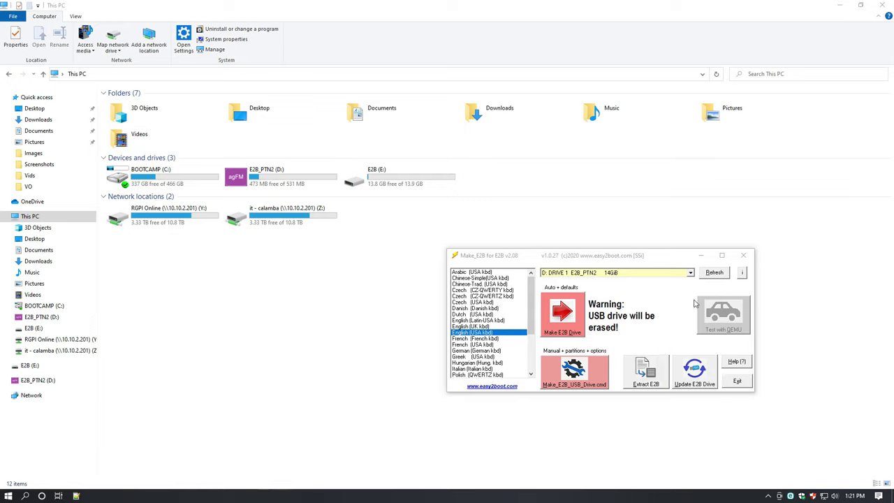
pyautogui.click(698, 371)
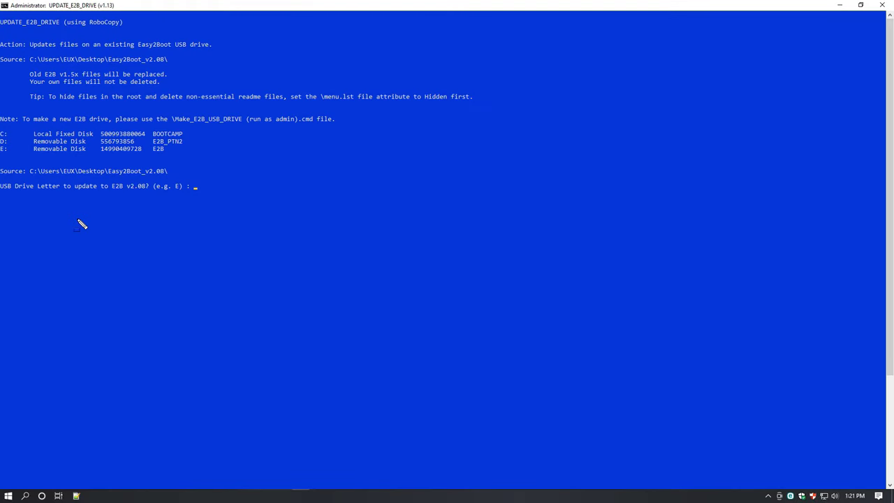
pyautogui.moveTo(5, 149); pyautogui.dragTo(128, 159)
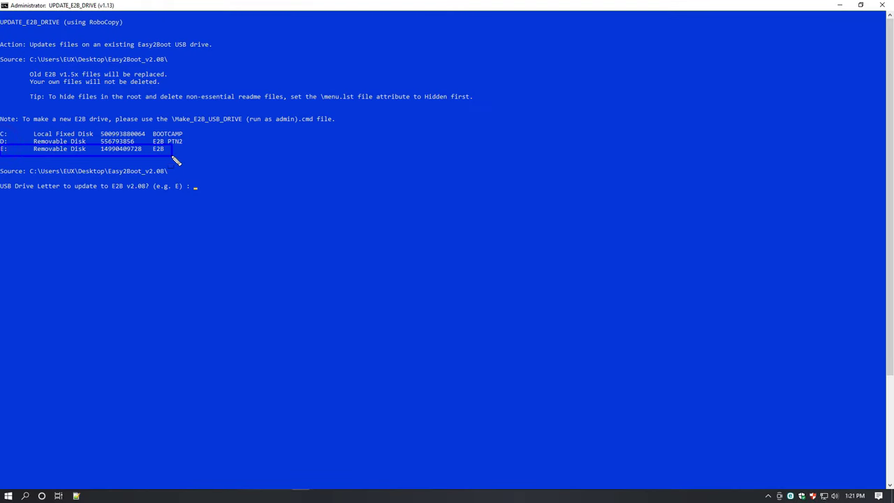
pyautogui.press('Escape')
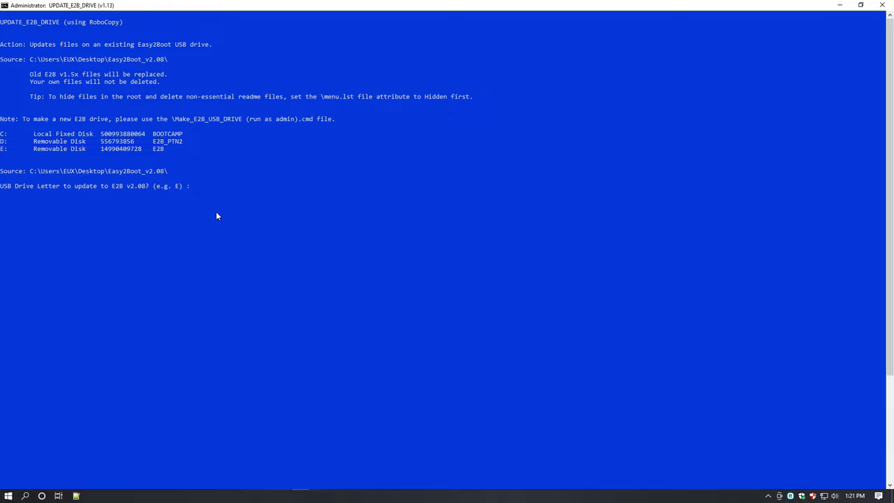
pyautogui.write('E')
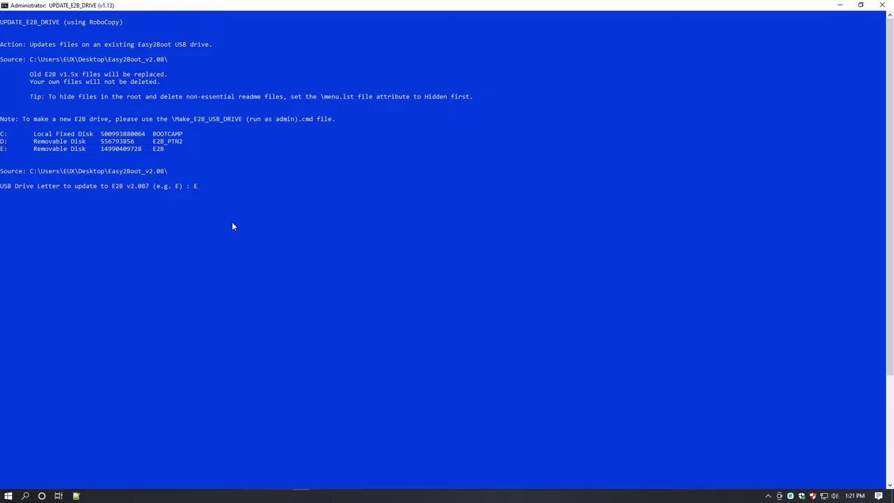